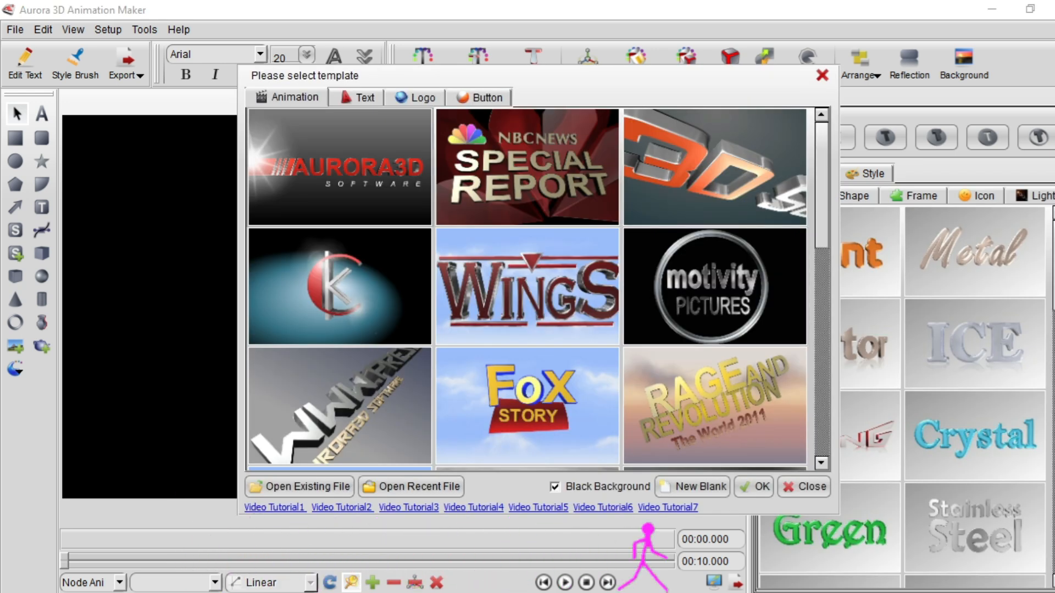
Create a new blank document with a custom render size of 1024 × 576 pixels
click(741, 487)
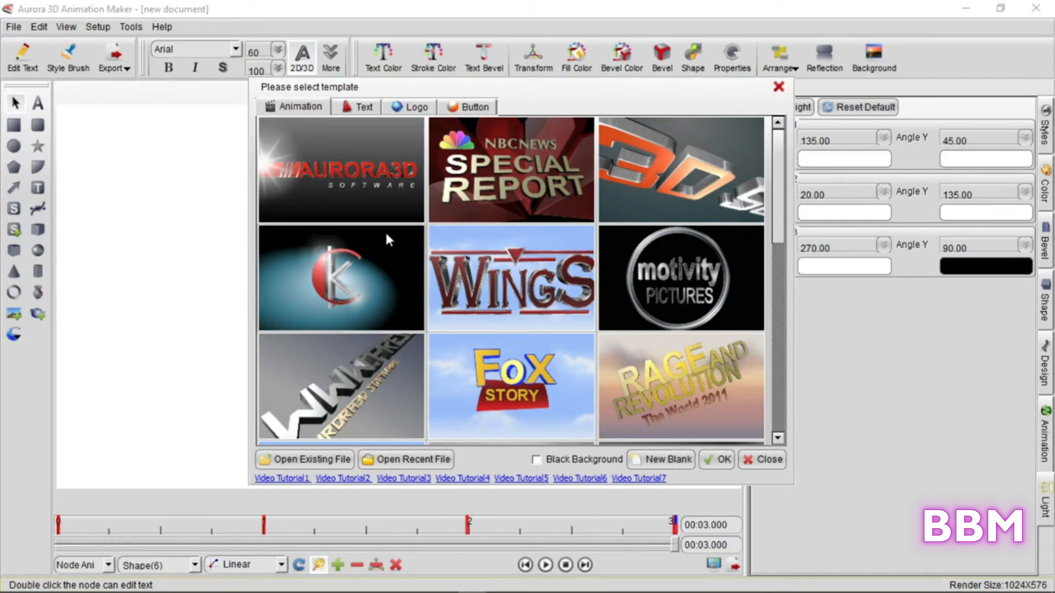
click(680, 463)
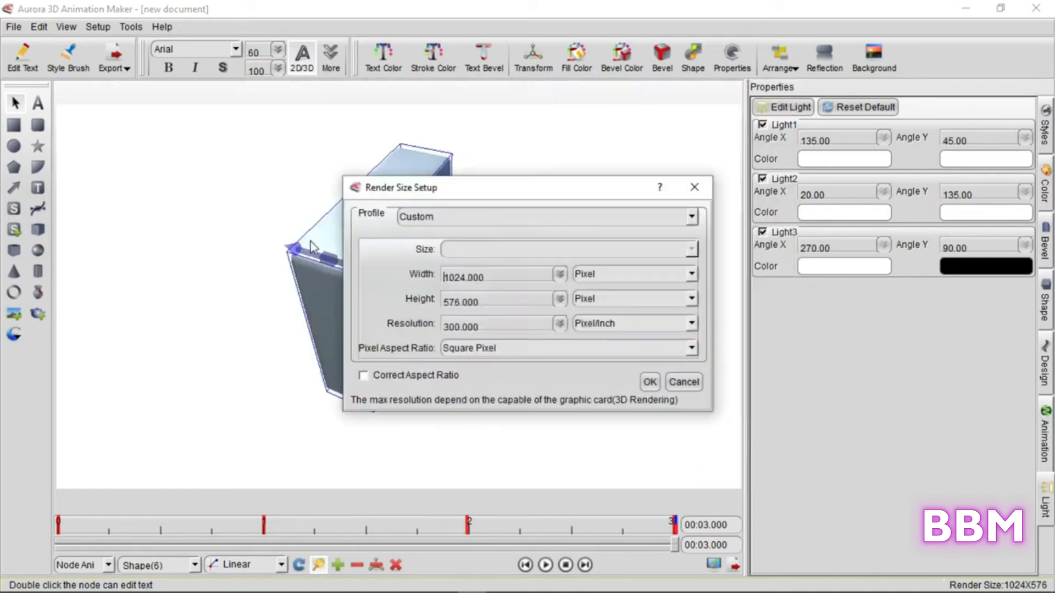
click(651, 381)
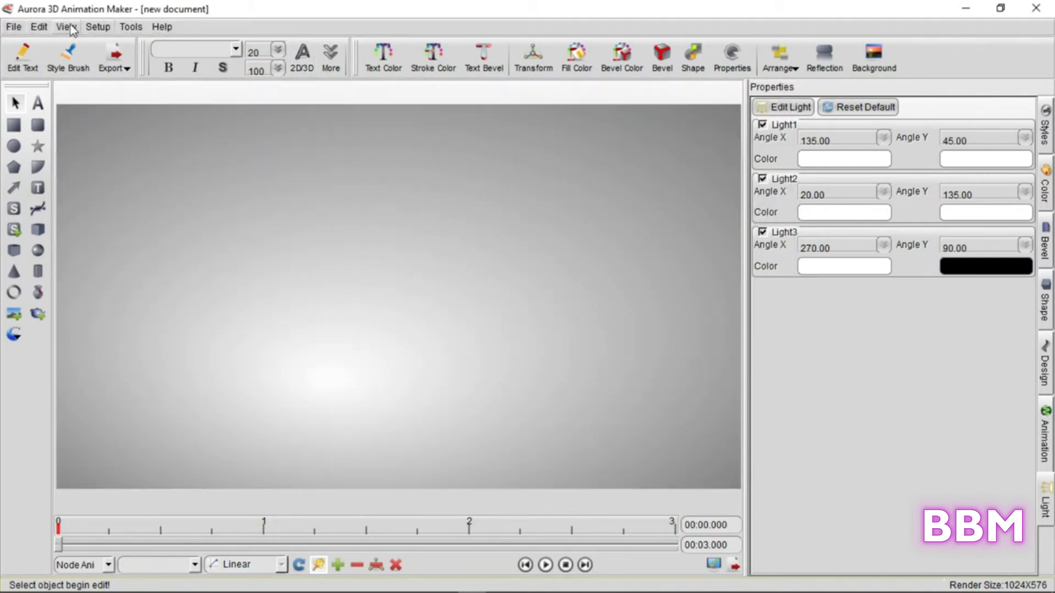
Examine the rendering size, background types and rendering engine options, keeping OpenGL as the engine
click(110, 29)
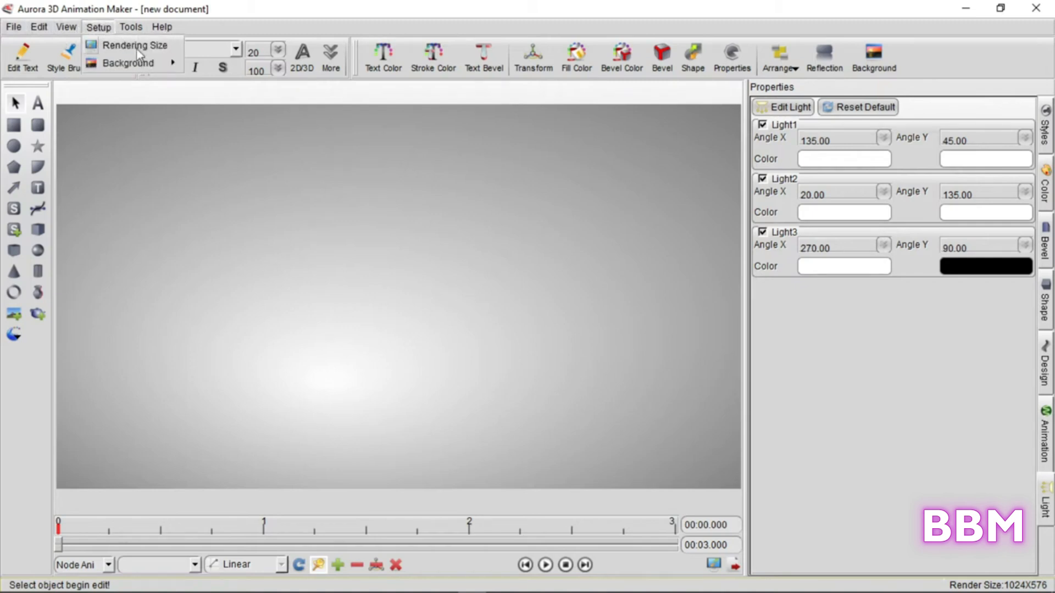
click(103, 25)
click(103, 28)
mouse_move(111, 68)
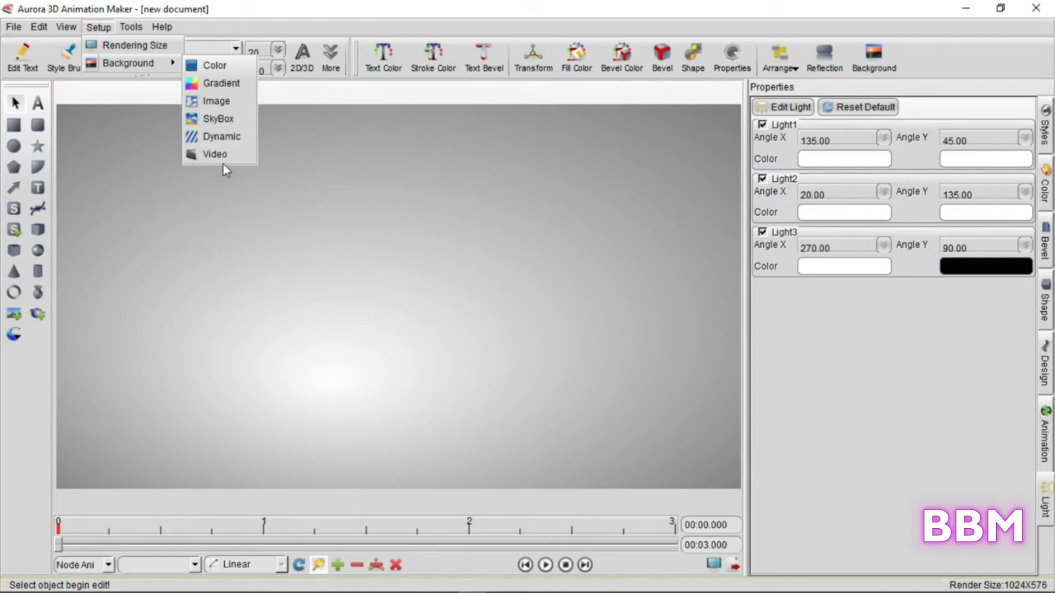
click(377, 172)
click(127, 28)
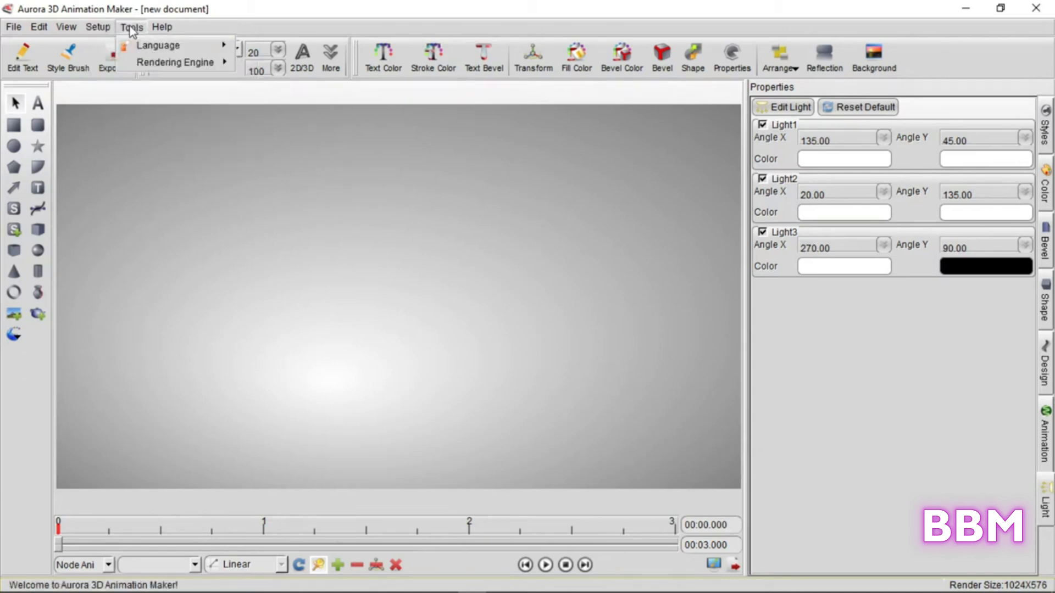
mouse_move(156, 65)
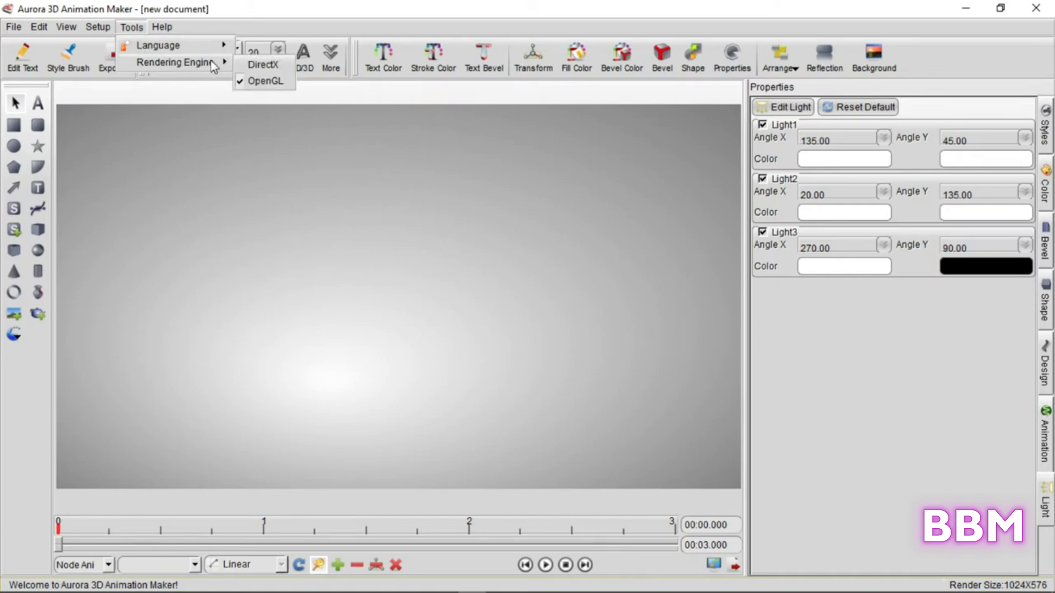
click(271, 83)
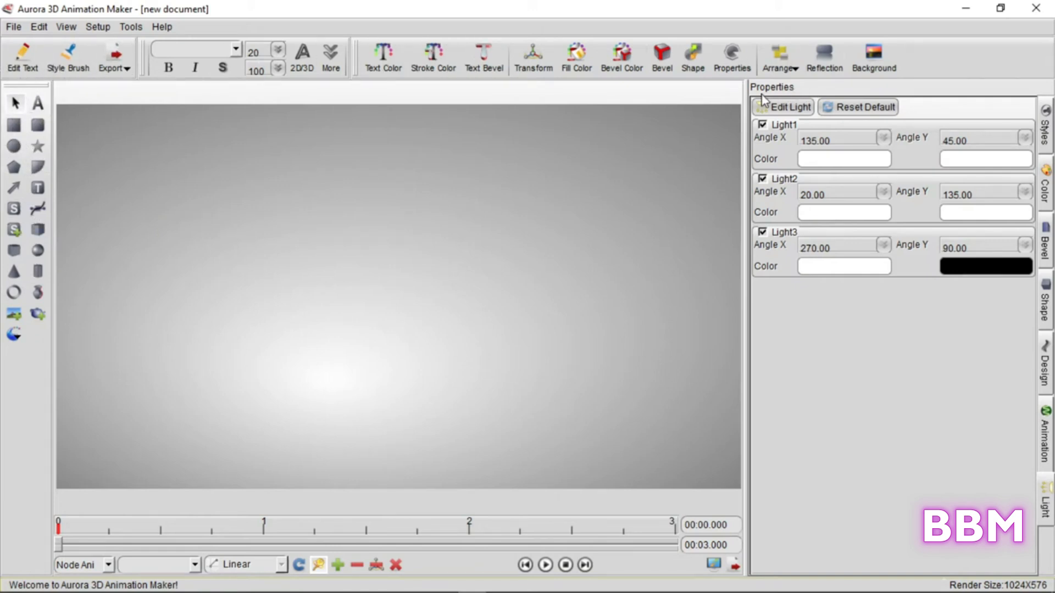
Look through the style, color, bevel, shape, design and animation properties
click(1047, 131)
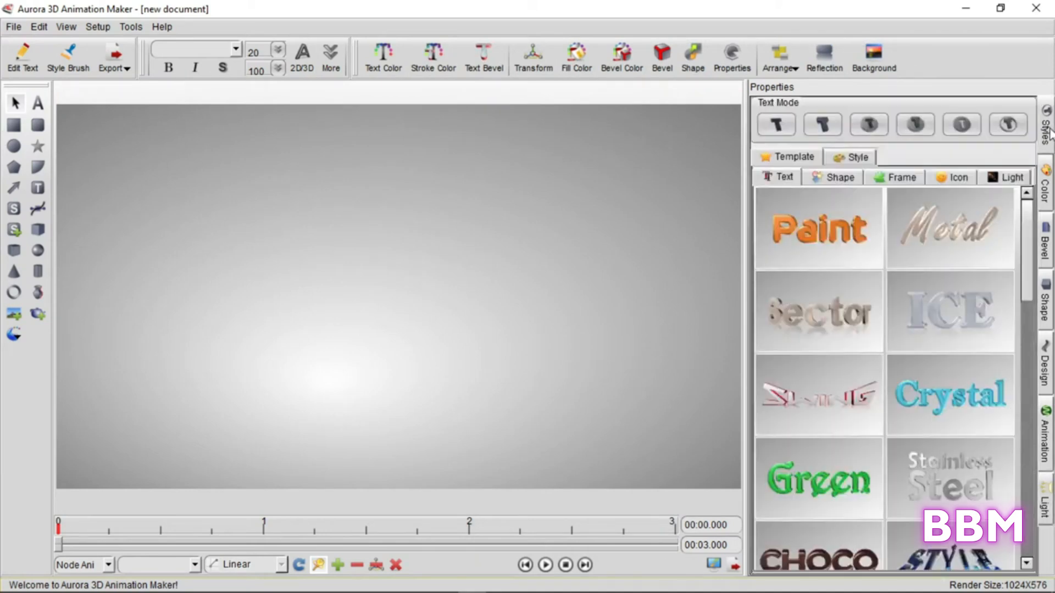
click(1047, 184)
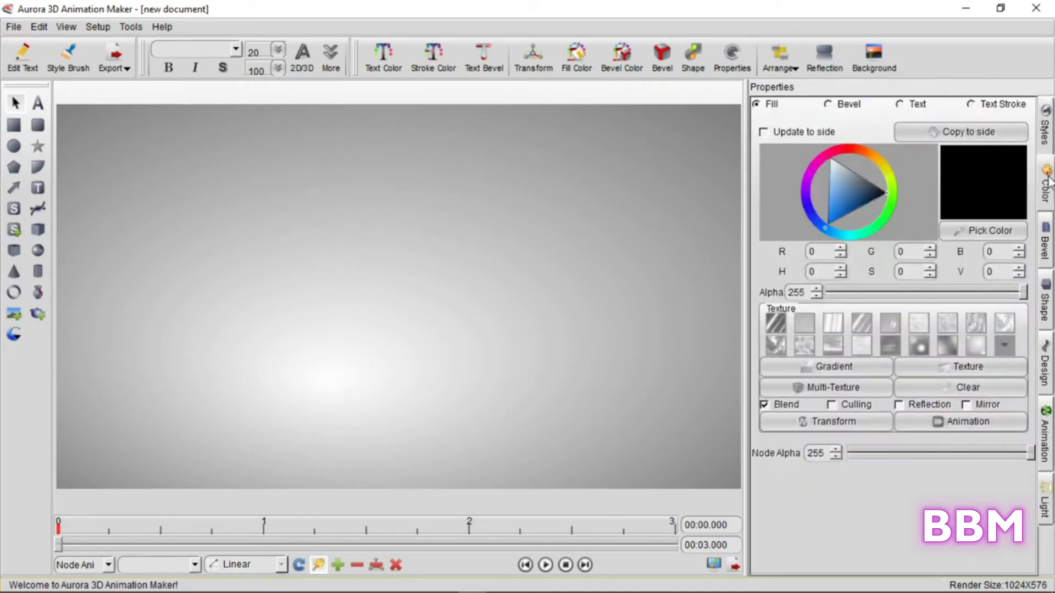
click(1047, 244)
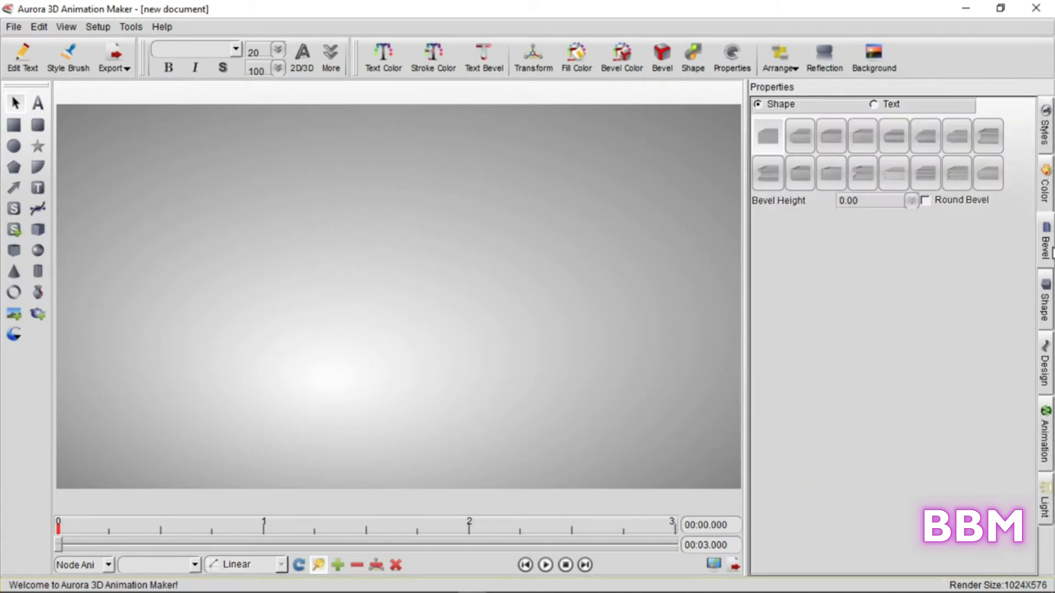
click(1046, 316)
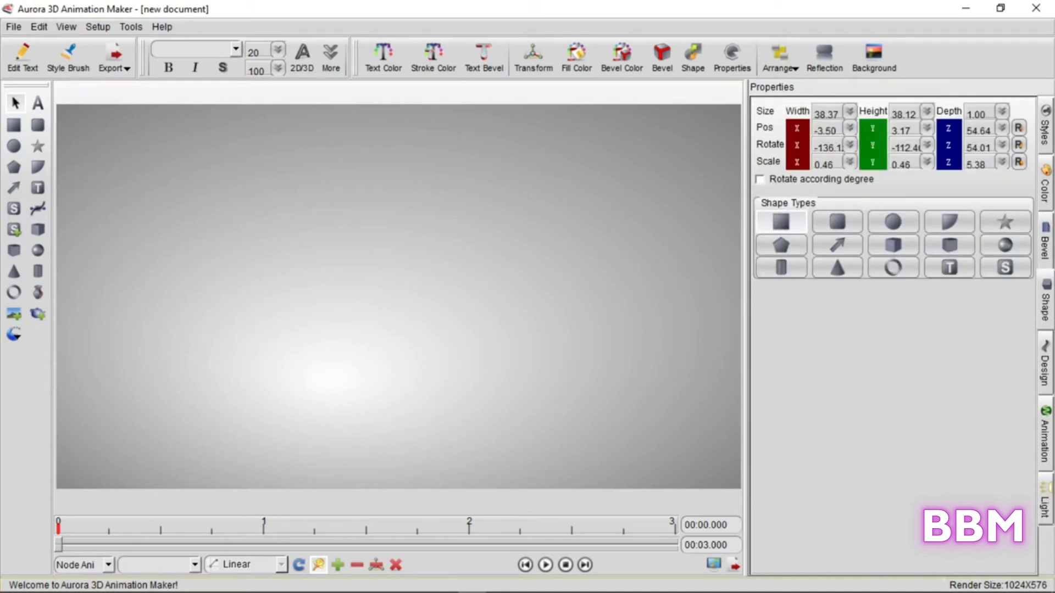
click(1046, 379)
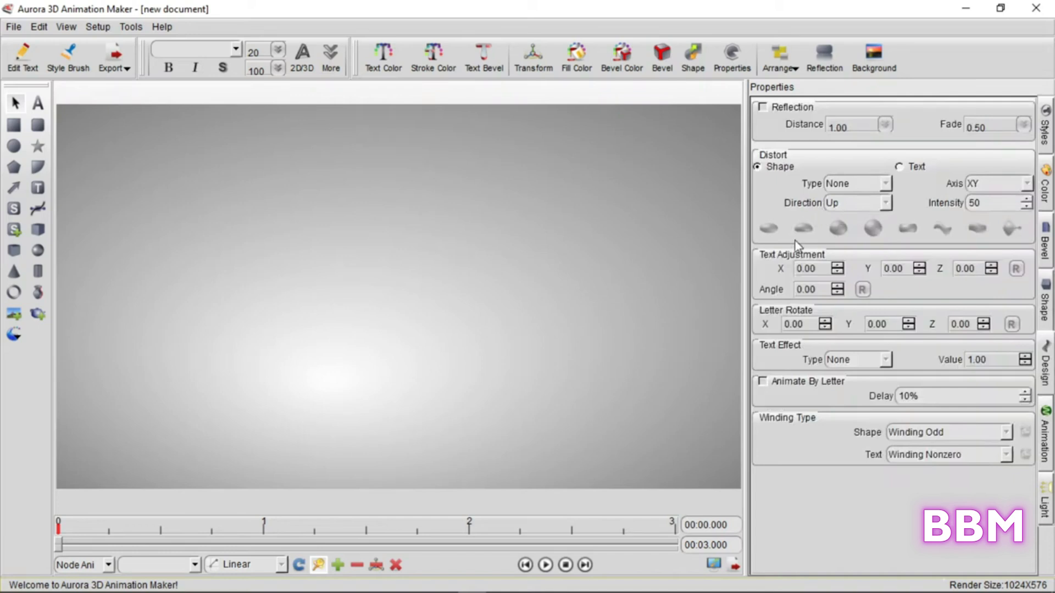
click(1049, 439)
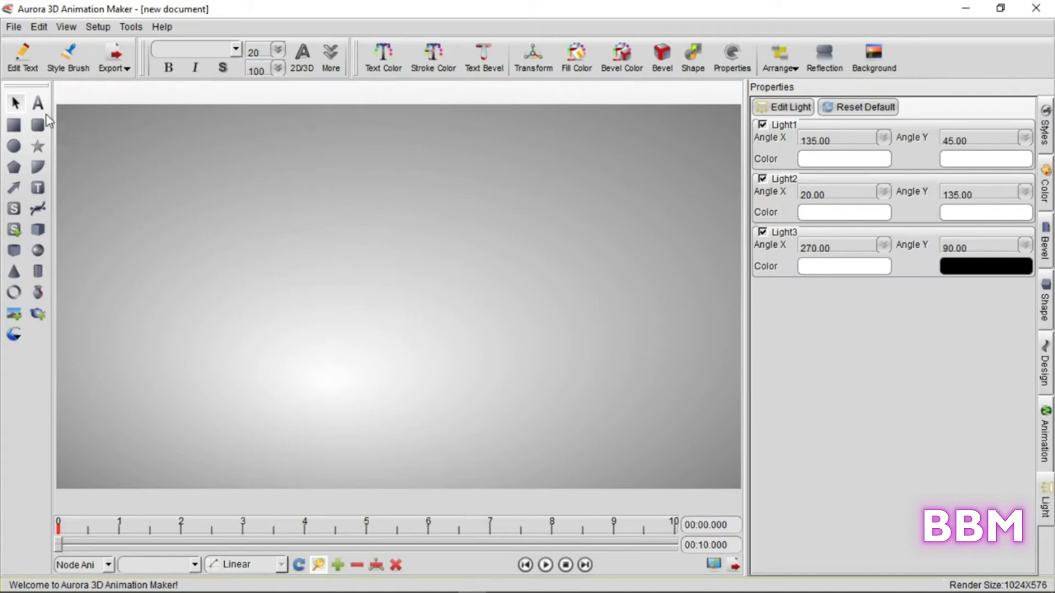
Add the 3D text "WELCOME" across the canvas in Arial at size 200
click(37, 102)
click(208, 272)
drag(208, 272, 455, 291)
double_click(453, 291)
text(WELCOME)
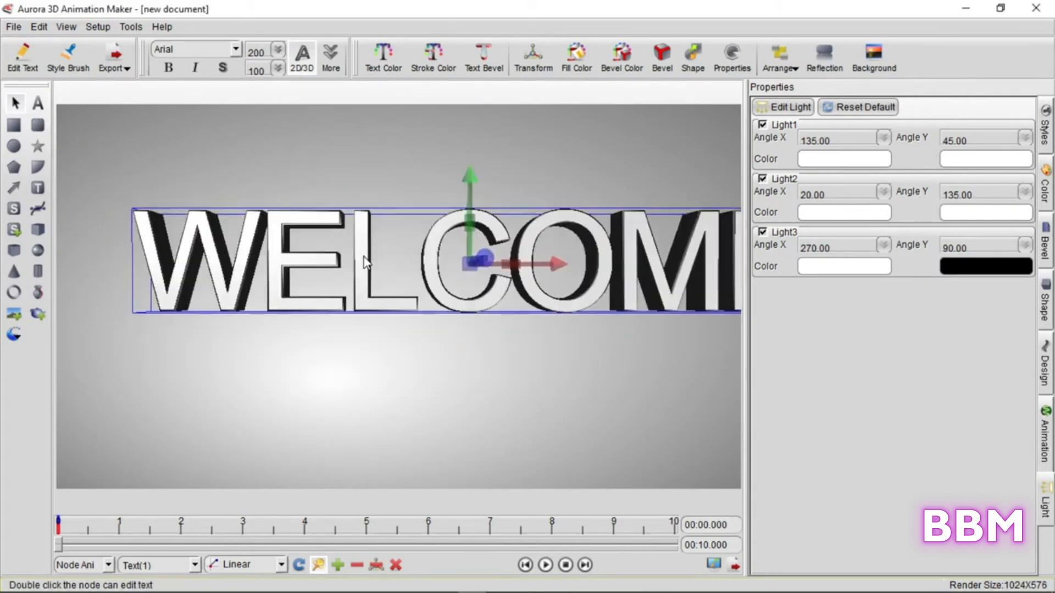
Set the face color of the WELCOME text to blue
click(391, 72)
click(439, 154)
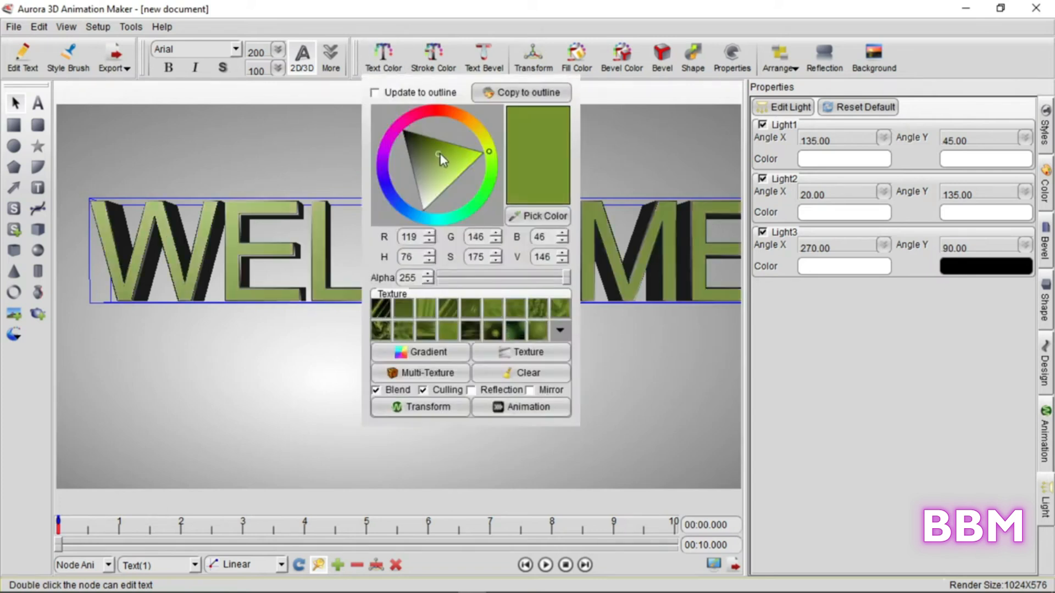
click(391, 189)
Set the text's stroke color to light gray, RGB 178, 178, 178
click(433, 58)
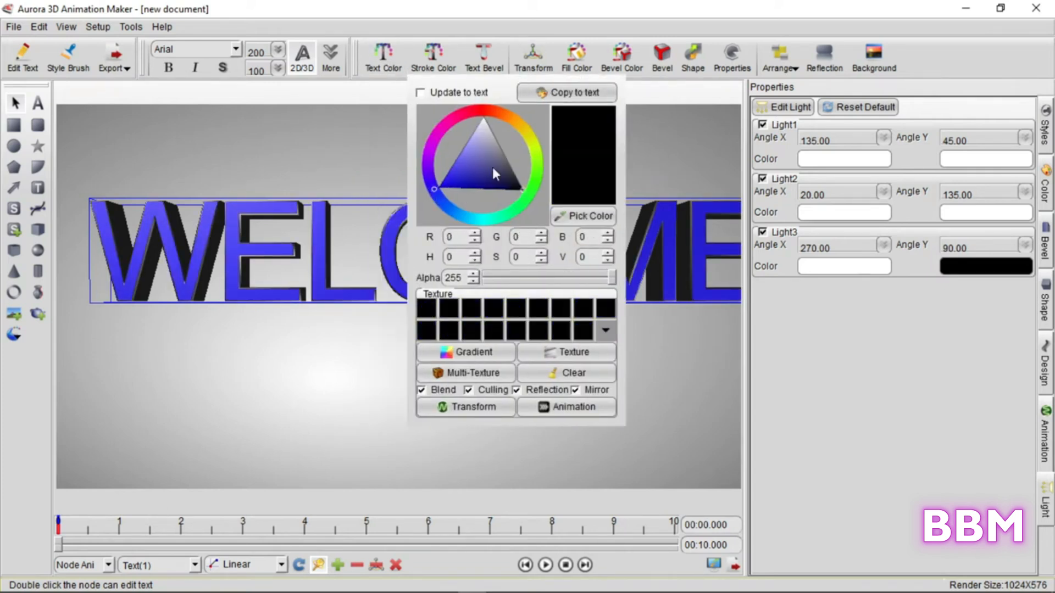
click(490, 169)
mouse_move(490, 169)
mouse_down()
mouse_move(503, 146)
mouse_move(496, 138)
mouse_up()
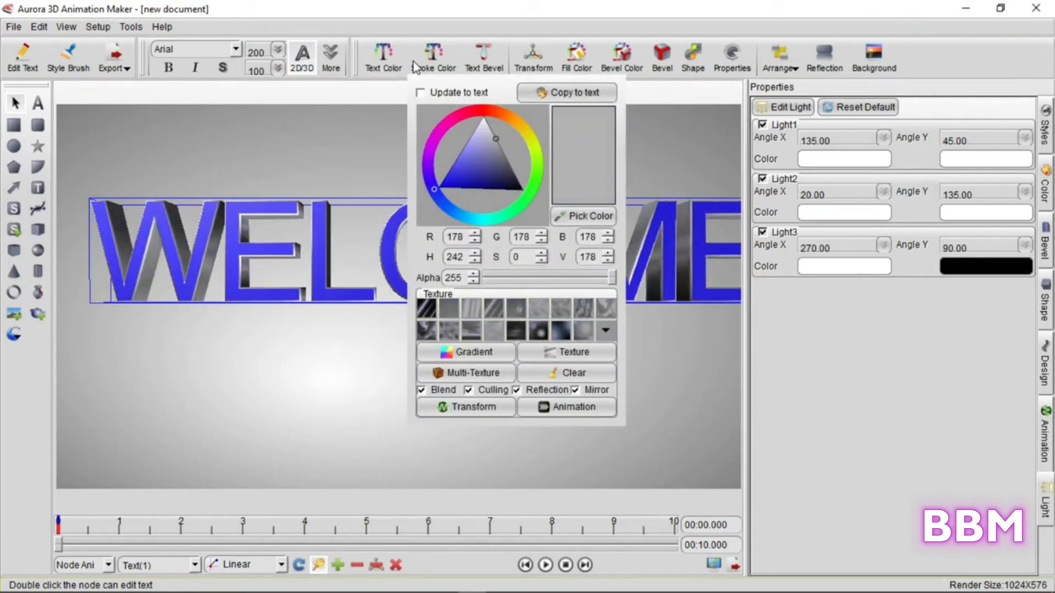
Apply the first bevel profile to the WELCOME text and change its font to Arial Black
click(479, 56)
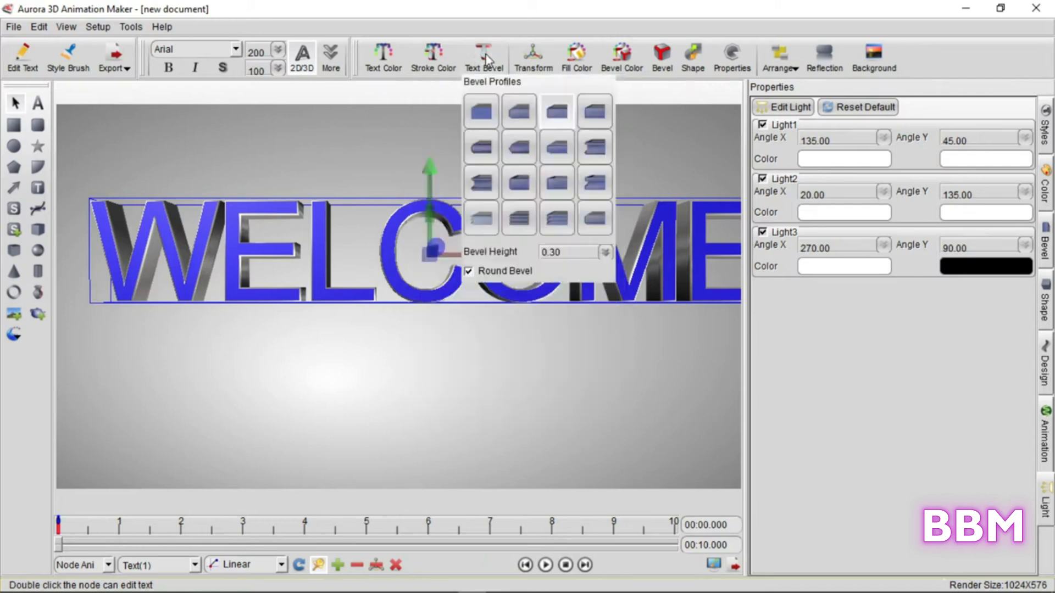
click(486, 111)
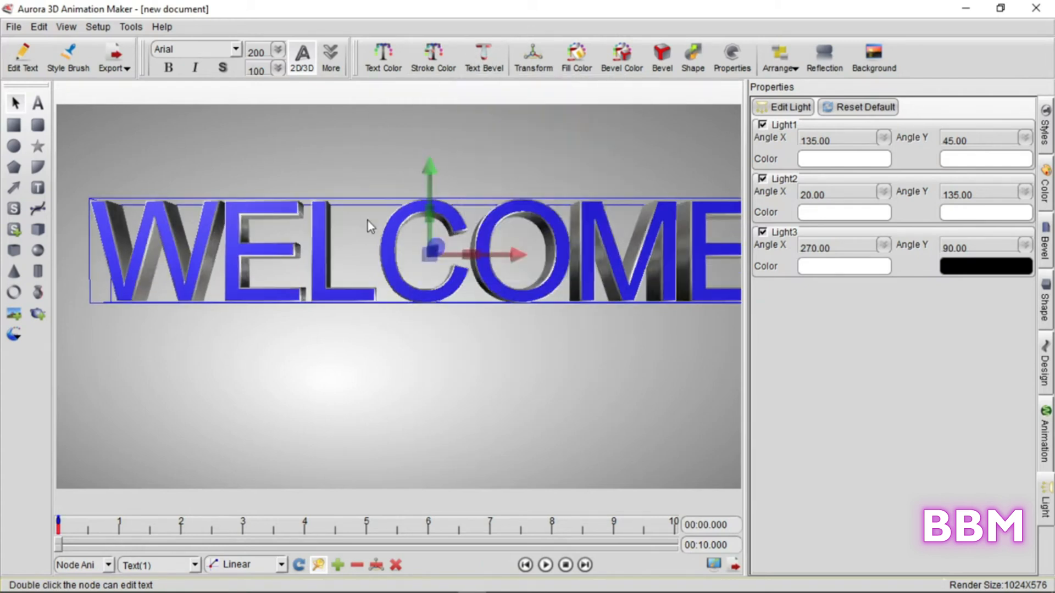
click(236, 52)
click(236, 81)
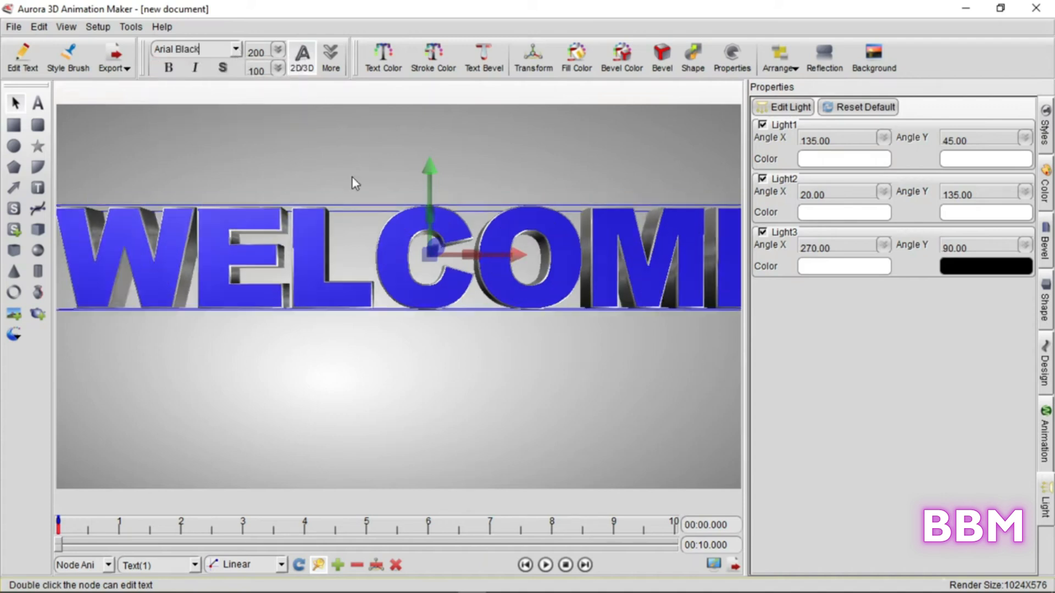
Move the WELCOME text back so the whole word fits in the frame, and tilt it in perspective
drag(144, 220, 203, 226)
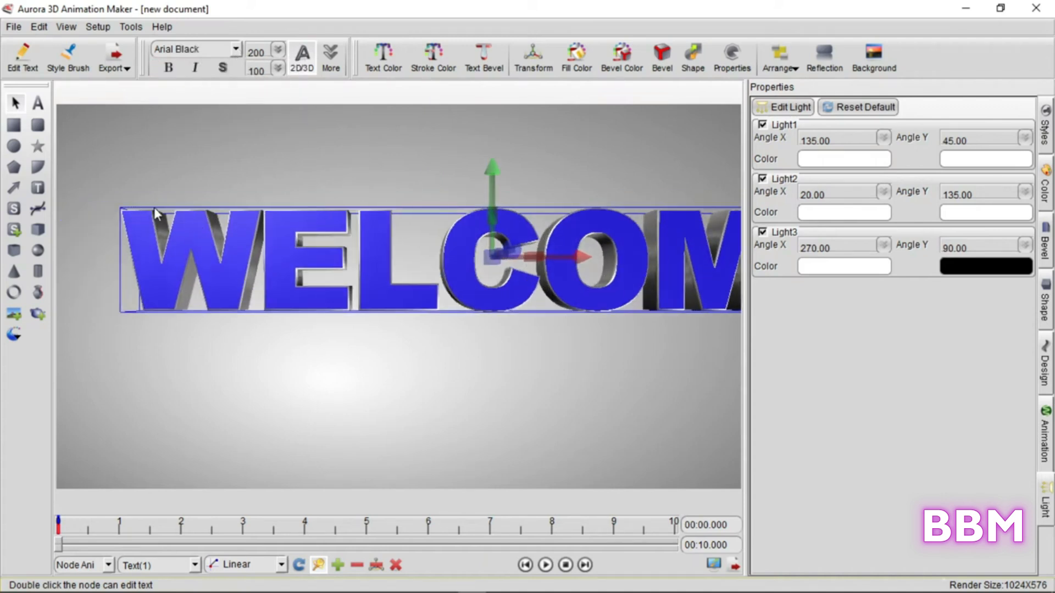
drag(489, 259, 309, 265)
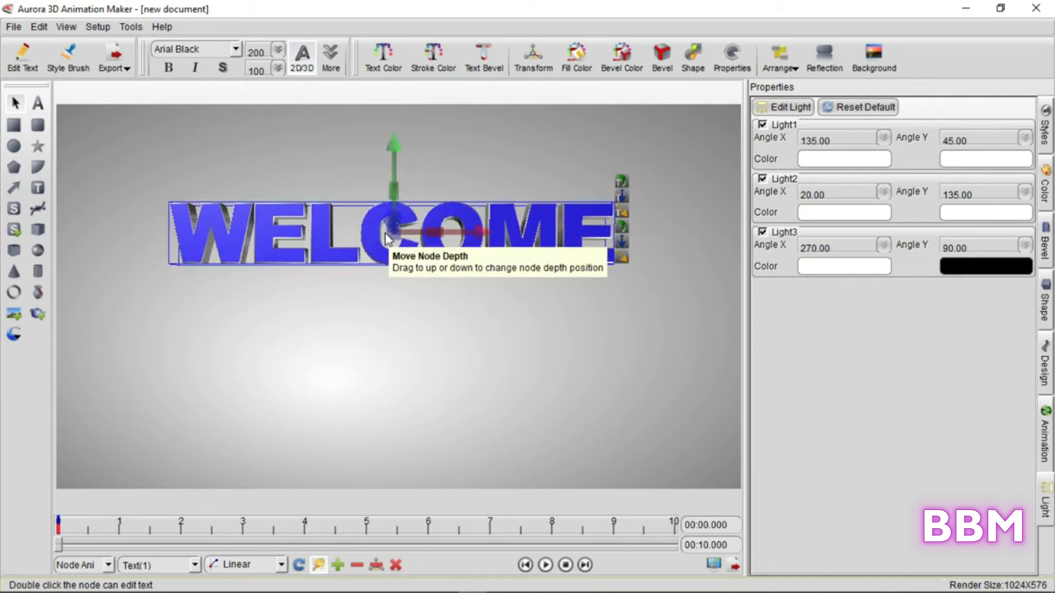
drag(393, 232, 481, 328)
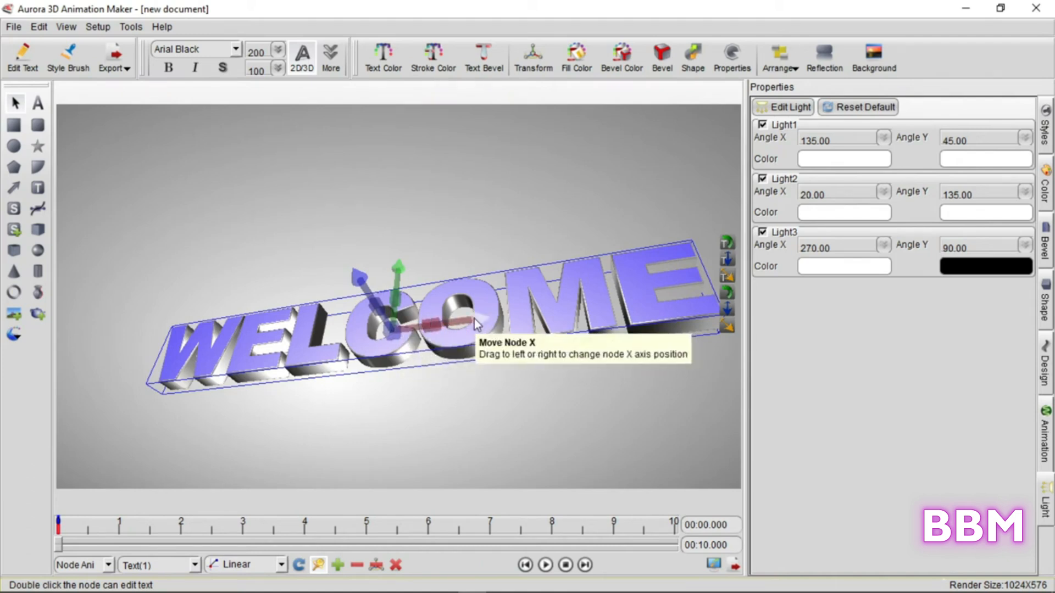
Move the tilted text along its X, Y and depth axes using the transform gizmo
drag(480, 322, 517, 312)
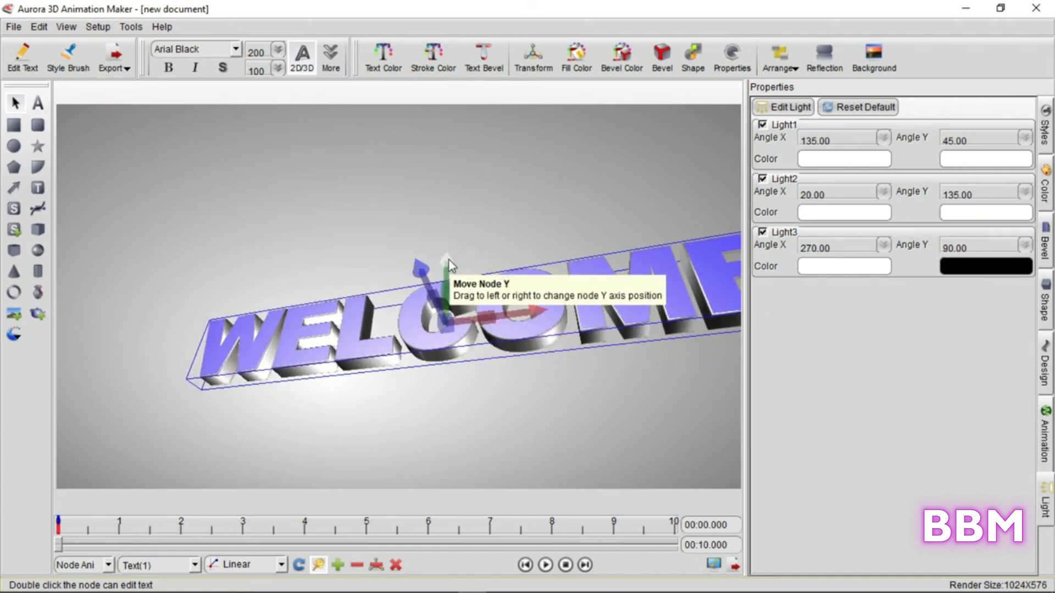
drag(450, 260, 483, 257)
drag(417, 274, 523, 398)
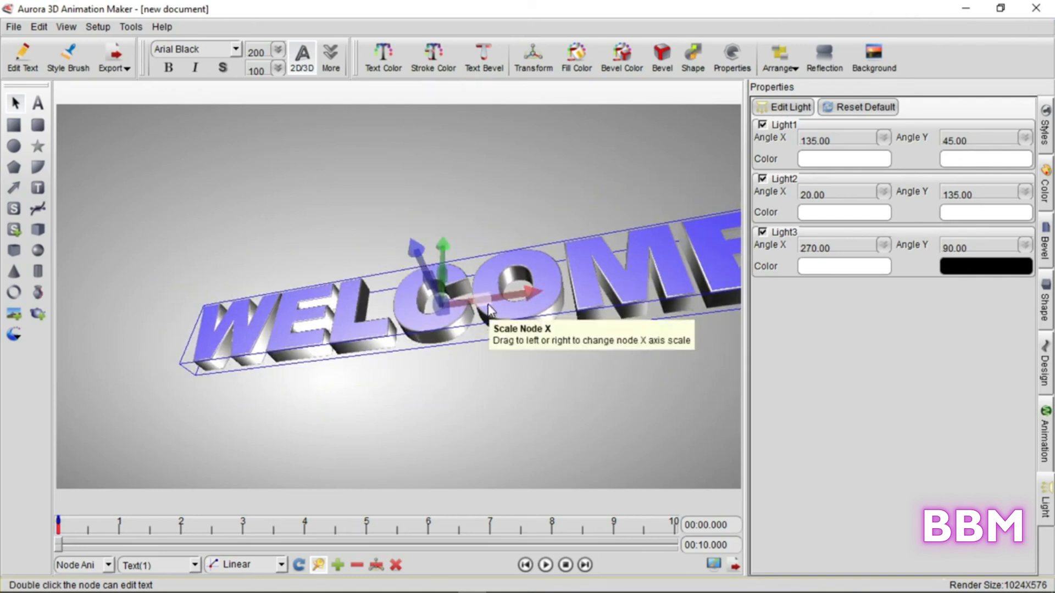
Scale the text to a thicker extrusion and rotate it so the end of the word swings toward the viewer
mouse_move(486, 311)
mouse_down()
mouse_move(439, 319)
mouse_move(488, 313)
mouse_up()
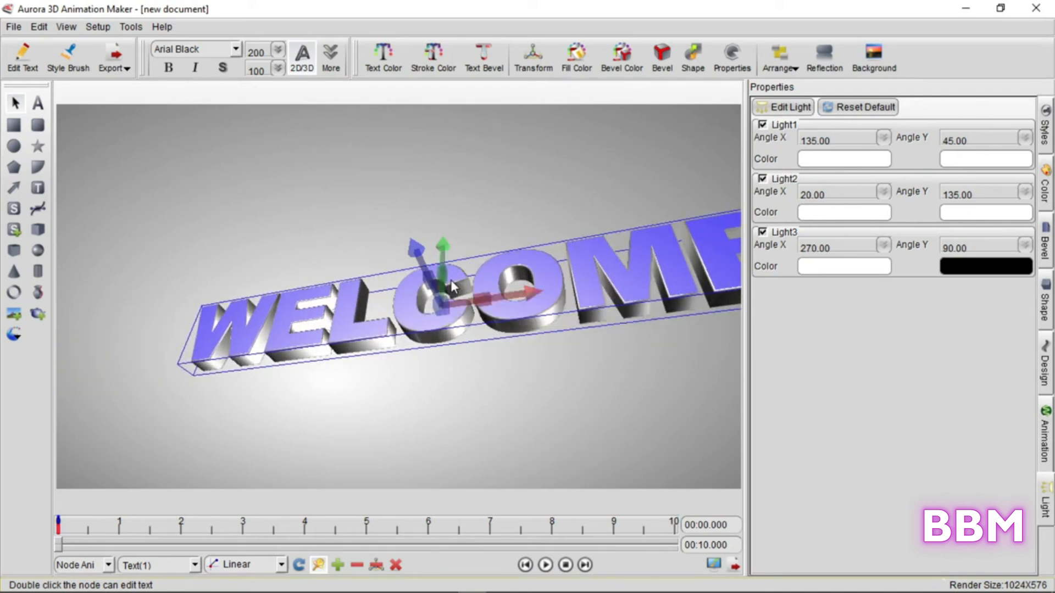
drag(453, 282, 510, 362)
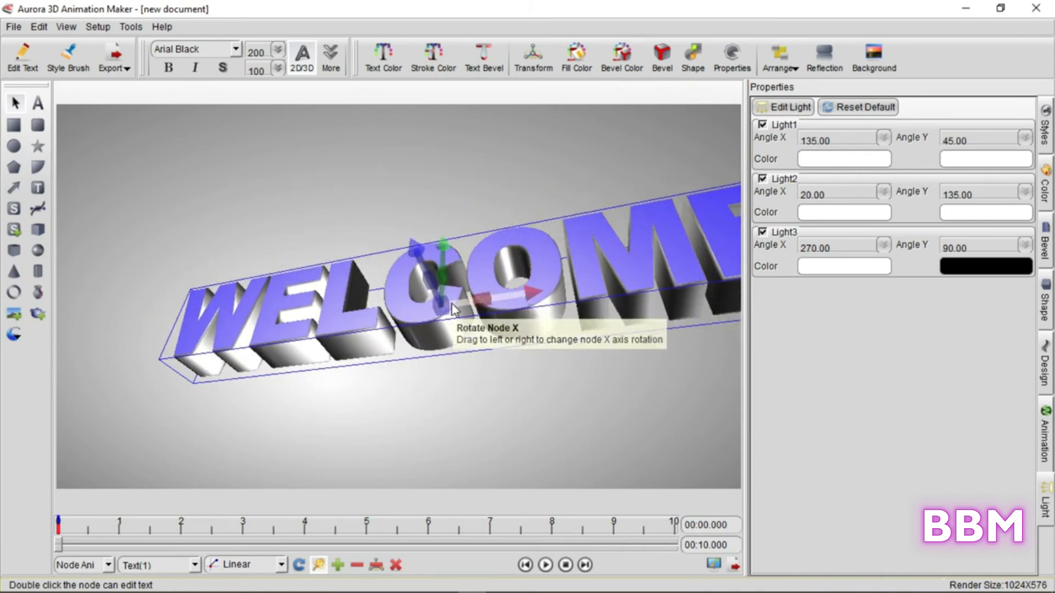
drag(455, 308, 515, 300)
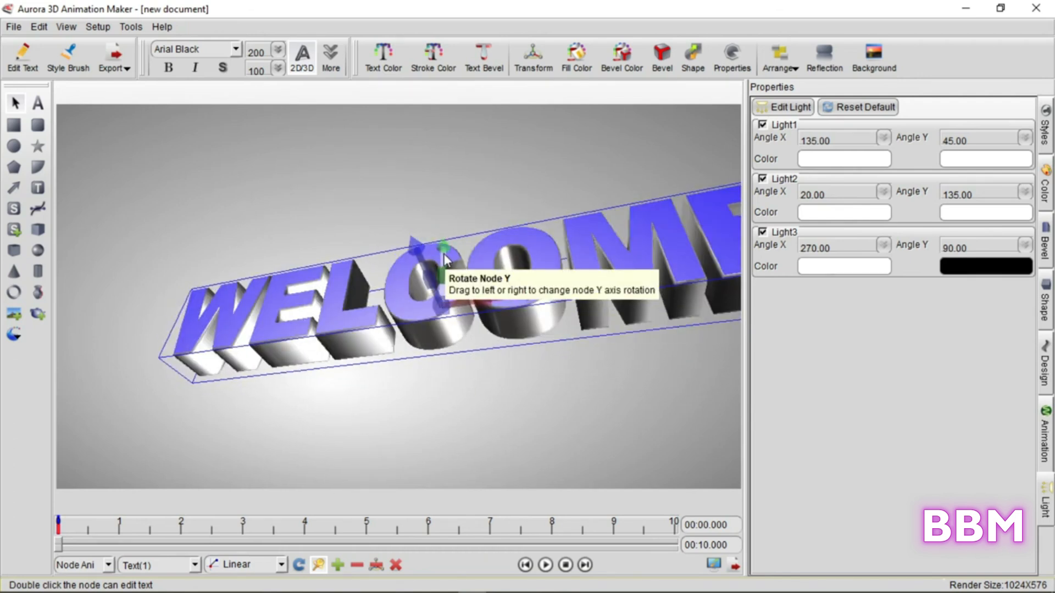
drag(443, 259, 419, 269)
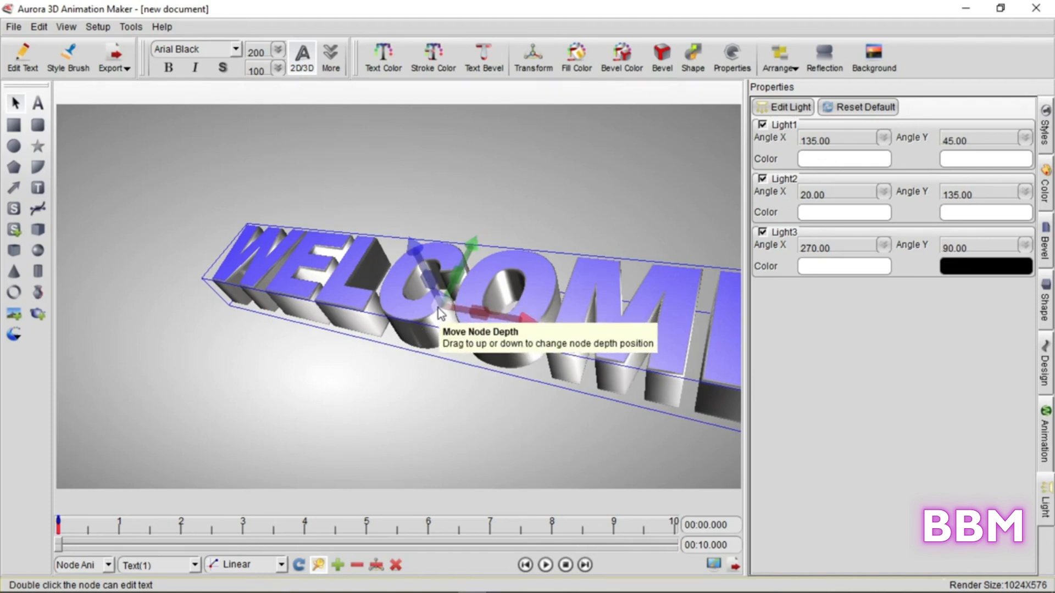
drag(447, 318, 461, 346)
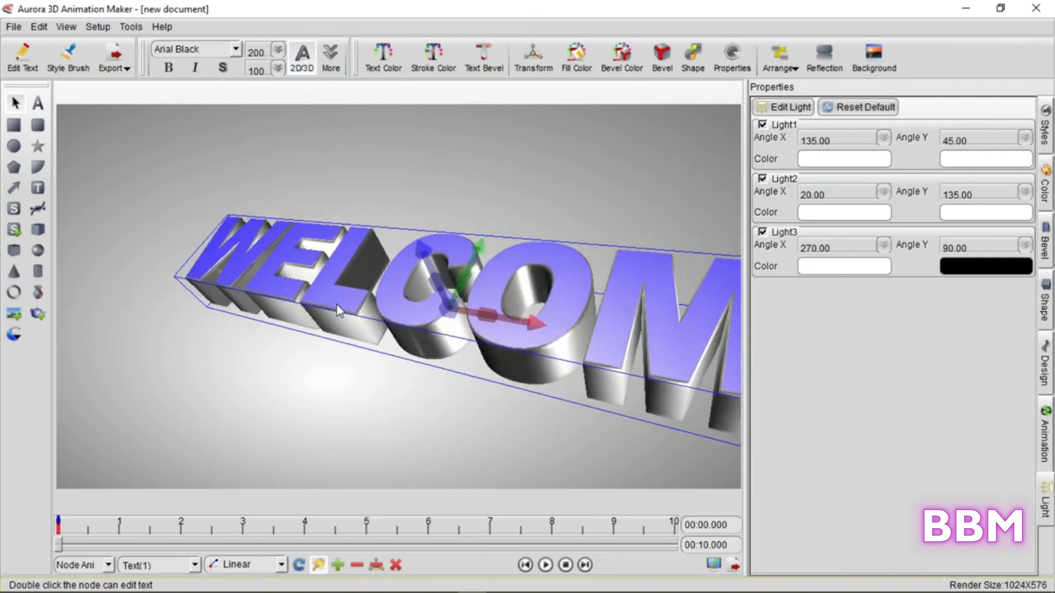
Place the WELCOME text at the canvas's lower-left corner and keyframe its position at 1 second
drag(292, 265, 336, 270)
drag(450, 220, 152, 475)
drag(123, 451, 118, 542)
drag(88, 484, 211, 426)
Keyframe the text at about 2, 3 and 4 seconds so it travels from the lower-left corner to the canvas center
drag(120, 544, 180, 544)
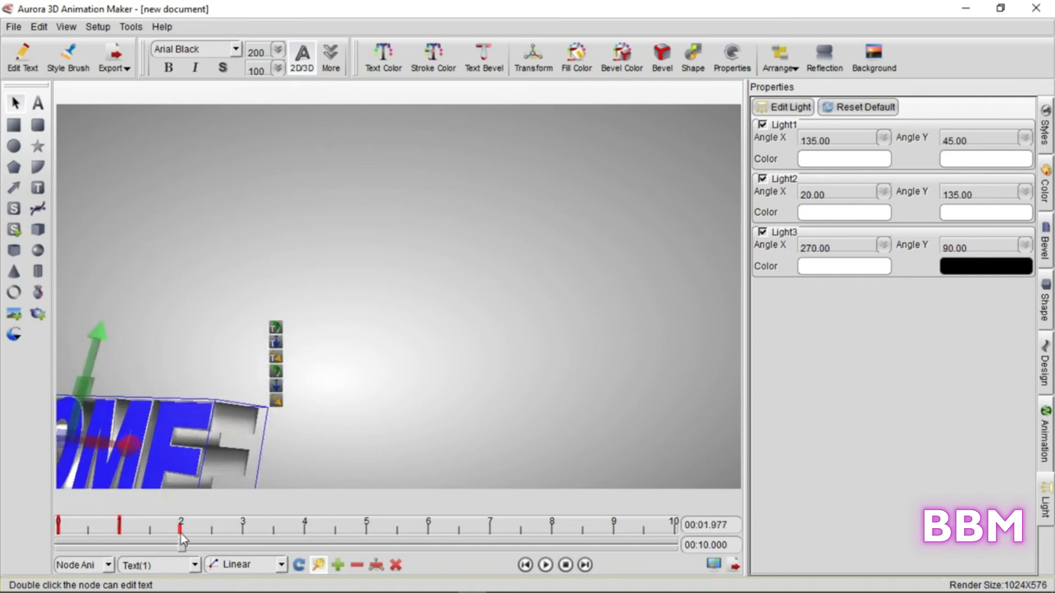
drag(160, 451, 330, 390)
drag(180, 544, 240, 544)
drag(303, 395, 351, 367)
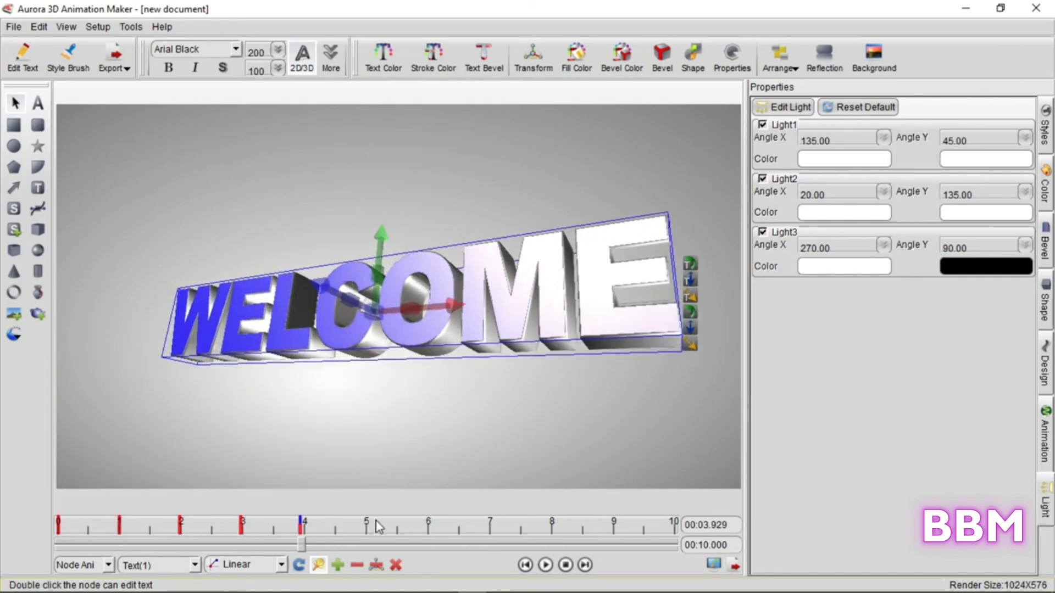
Keyframe the text slightly farther away at about 5 seconds and closer to the viewer at about 6 seconds
click(366, 533)
scroll(370, 312, down, 1)
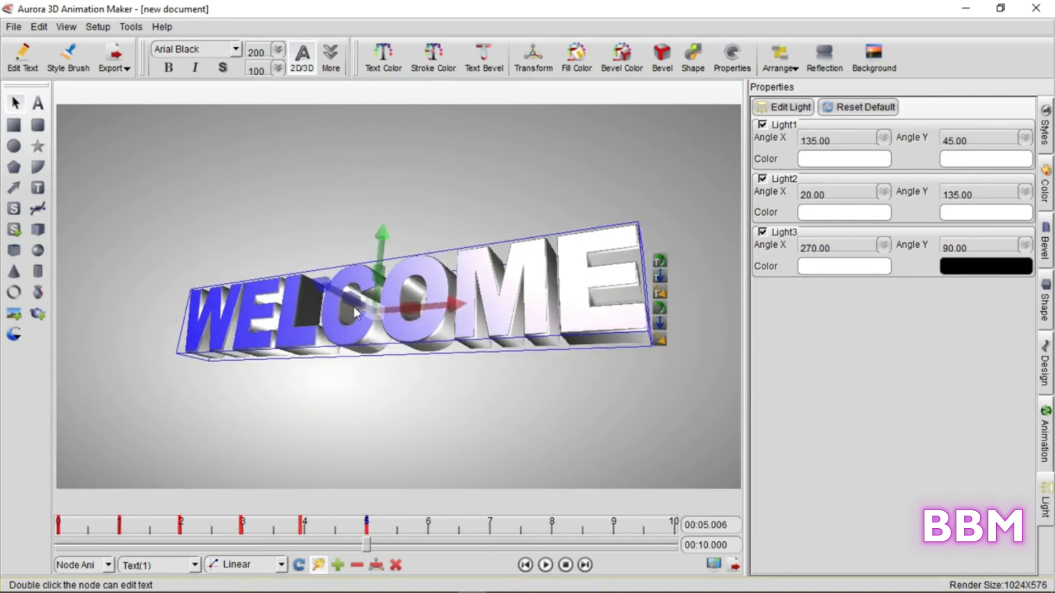
scroll(371, 313, up, 7)
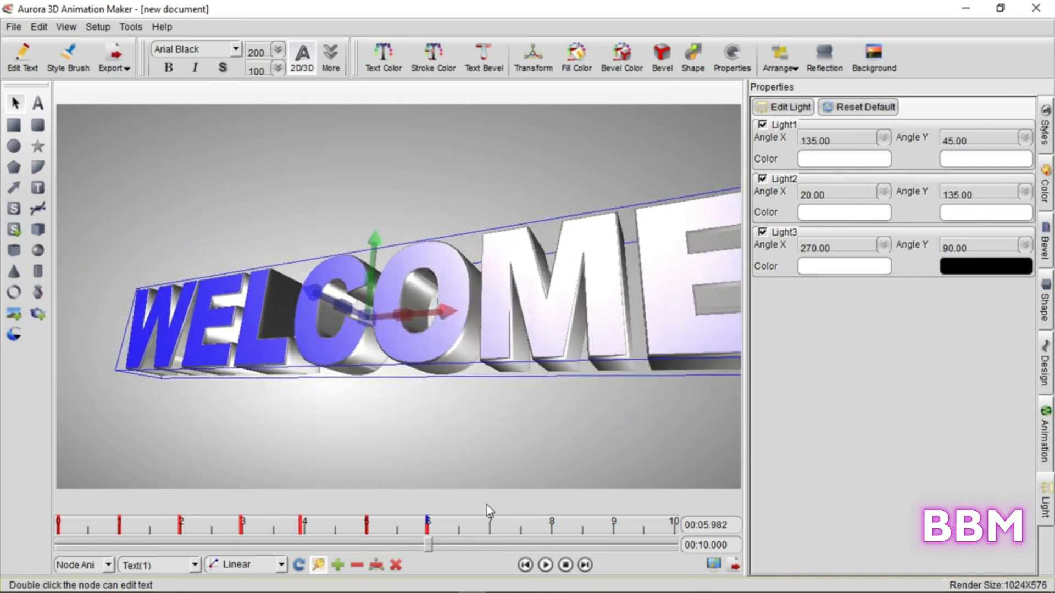
Add keyframes from about 7 to 10 seconds that move the text out past the canvas's right edge
drag(358, 318, 317, 210)
drag(493, 544, 555, 541)
drag(384, 253, 692, 318)
click(615, 542)
click(675, 540)
drag(592, 316, 665, 316)
click(678, 544)
click(677, 544)
drag(569, 316, 795, 319)
Set the timeline length to 6 seconds and play back the animation with the text deselected
click(545, 565)
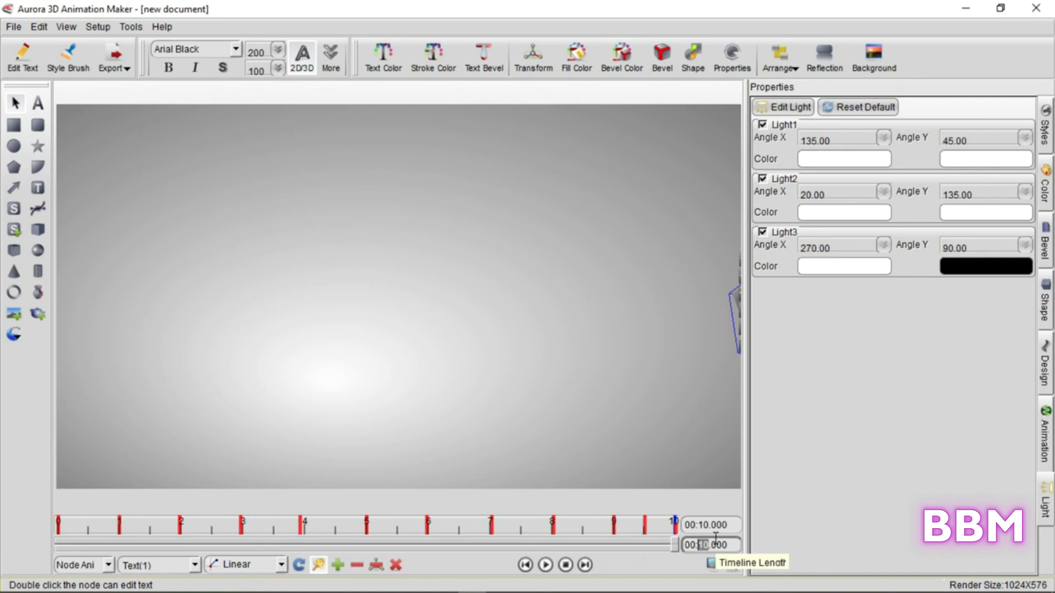
key(Return)
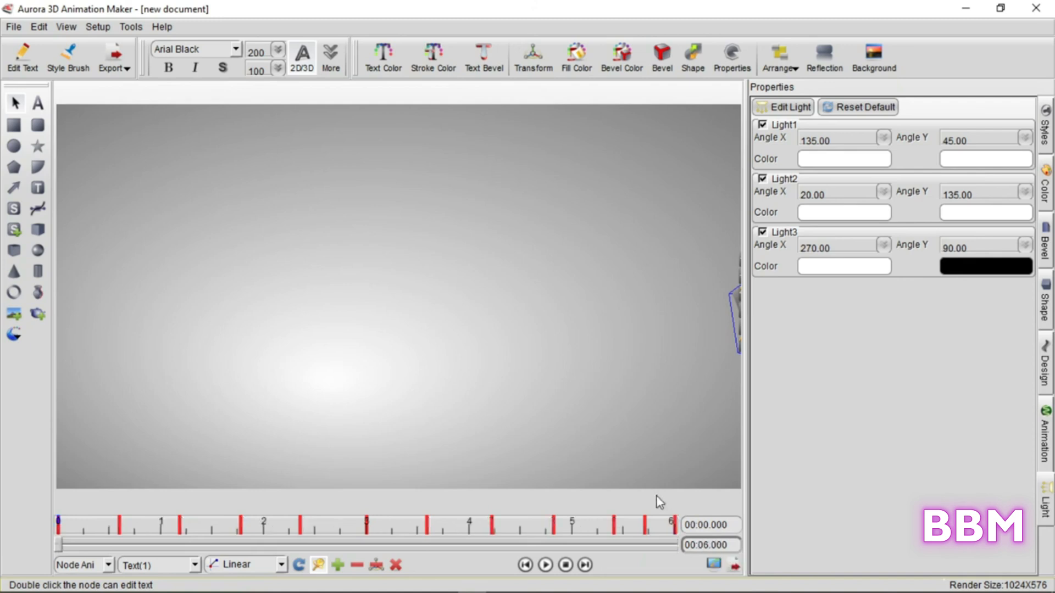
click(543, 566)
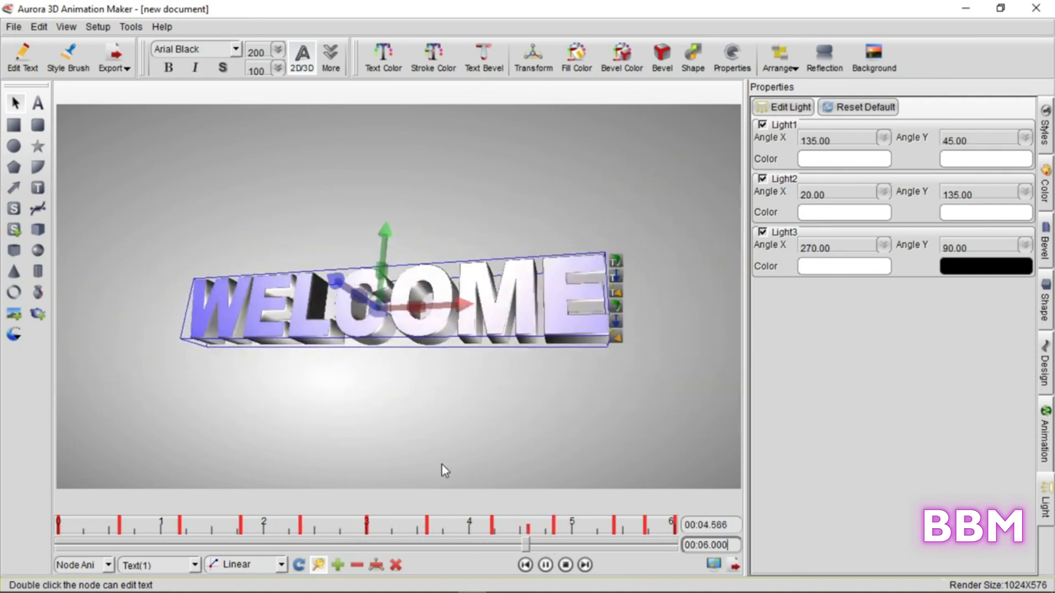
click(418, 434)
click(545, 565)
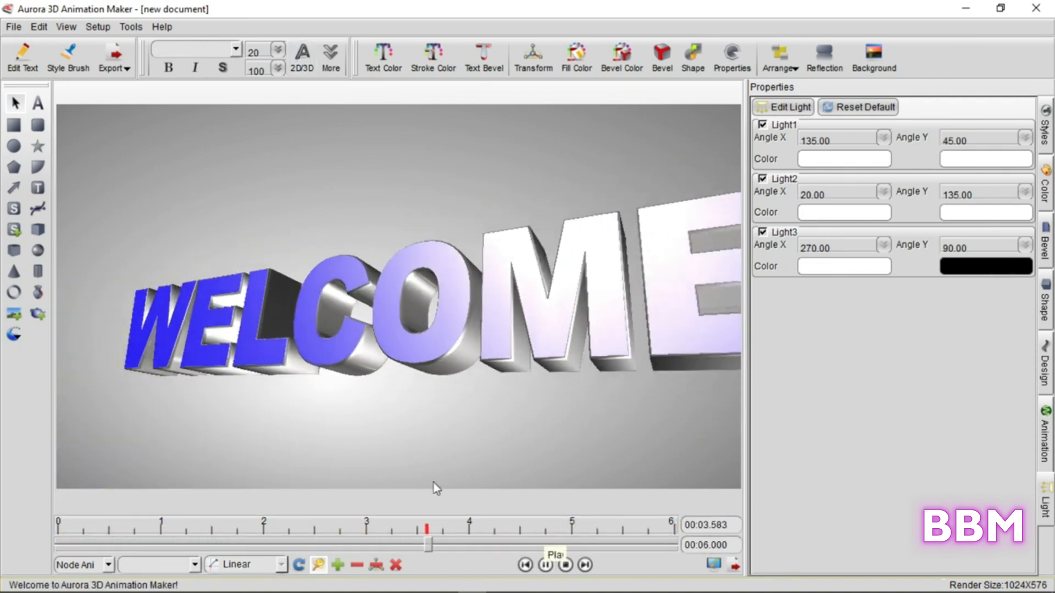